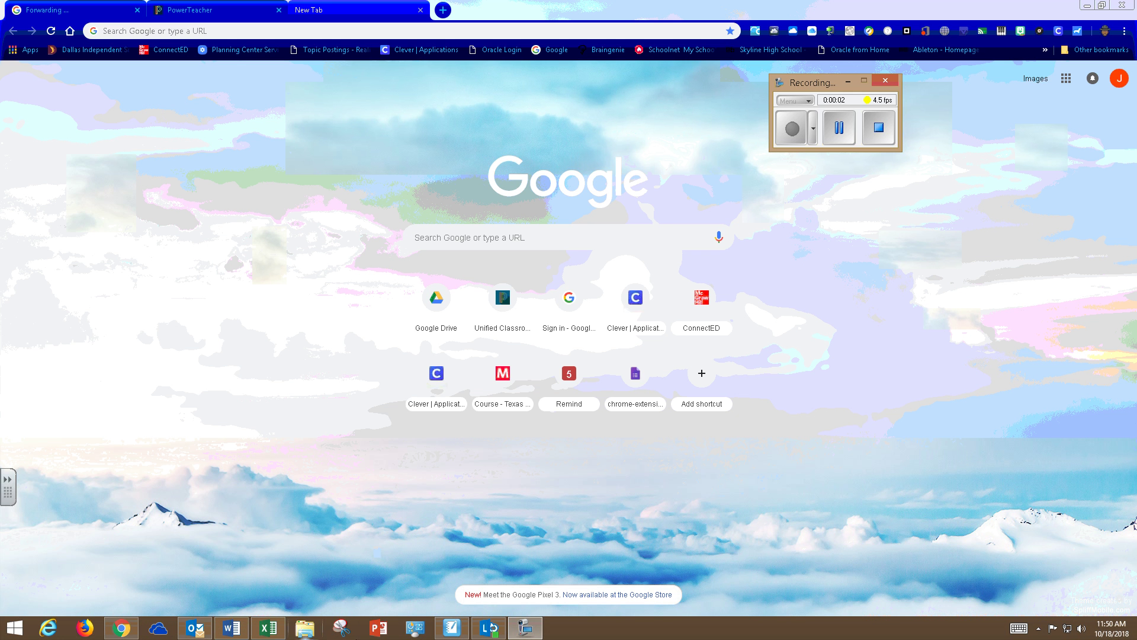
Step: Show the how-to-access ALEKS instruction slide, then return to the browser's new tab page
mouse_move(460, 636)
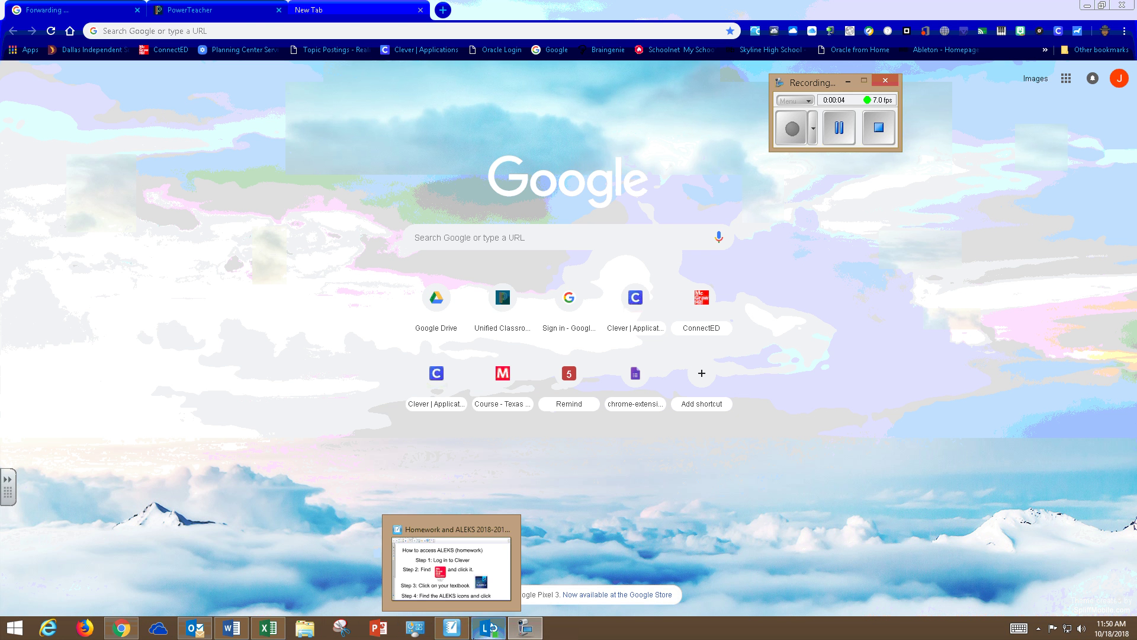
click(457, 634)
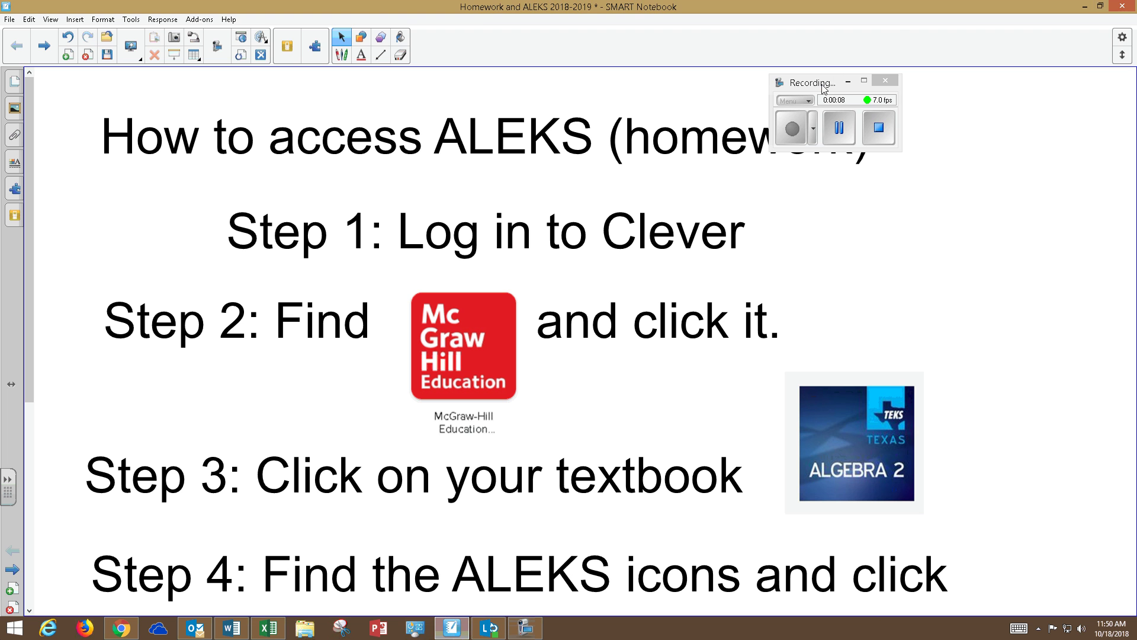
drag(822, 89, 974, 67)
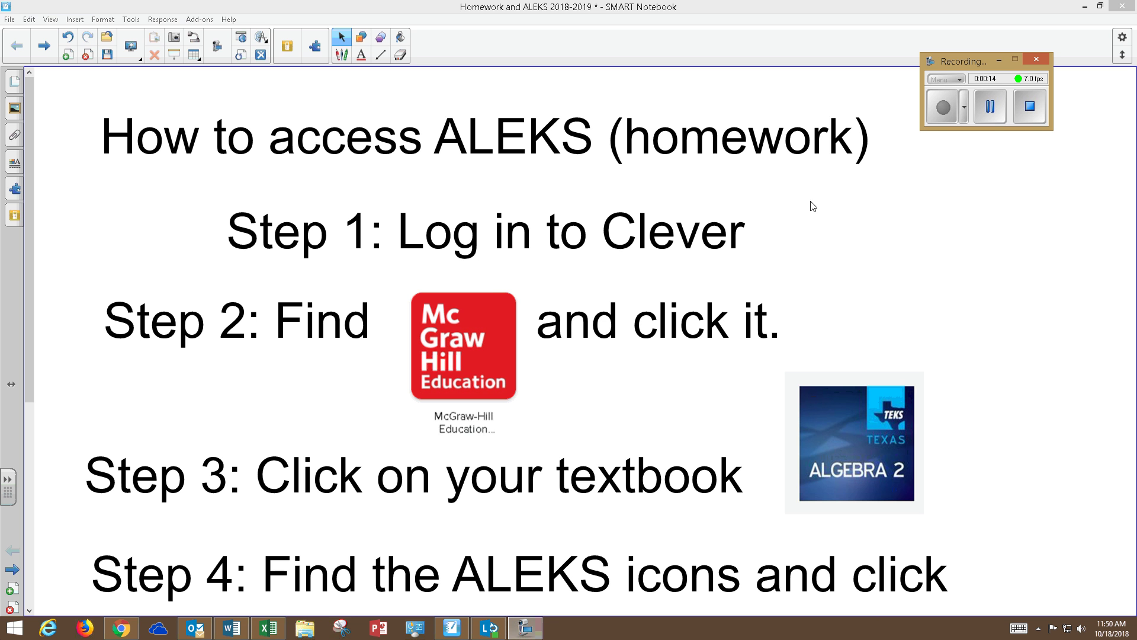
click(989, 105)
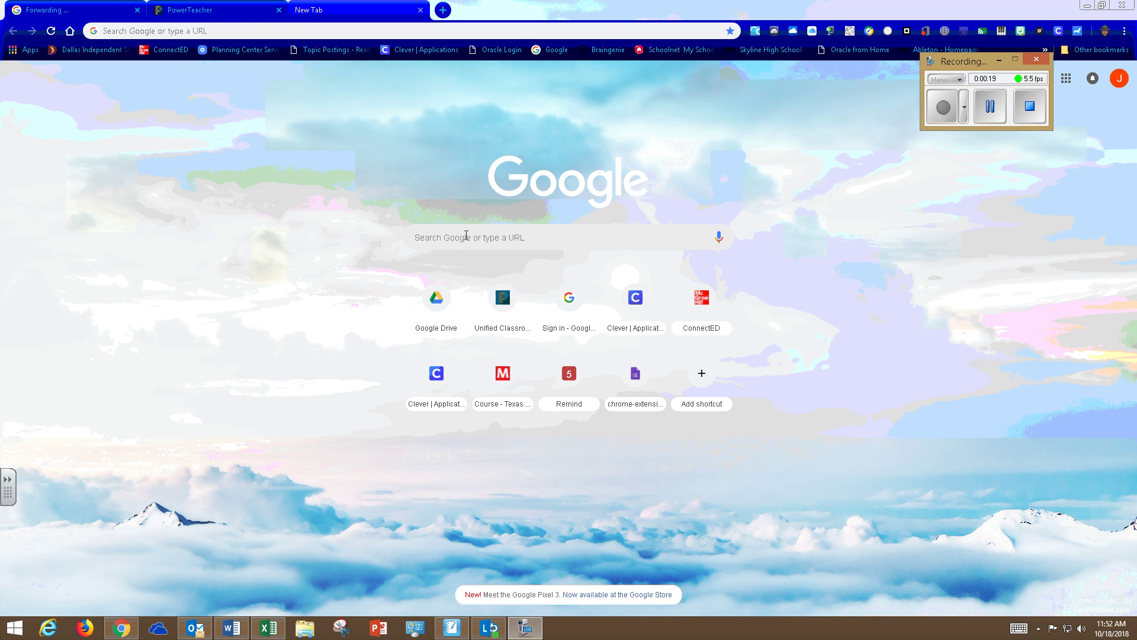
Step: Search Google for 'clever dallasisd' and open the Dallas Independent School District Clever login result
click(466, 235)
text(cle)
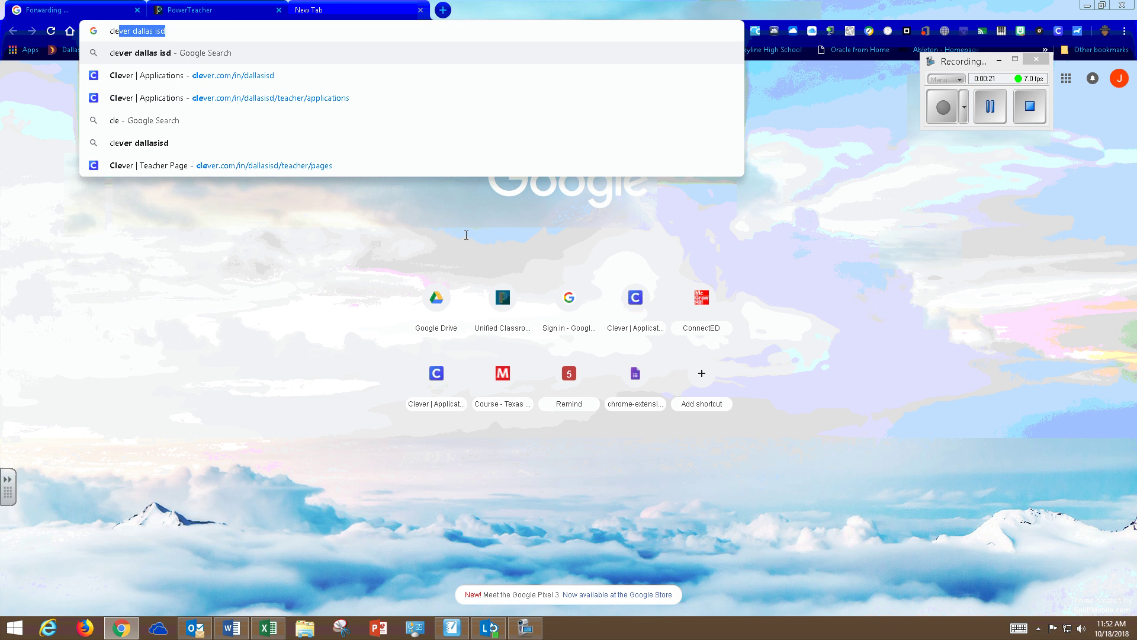
text(ver d)
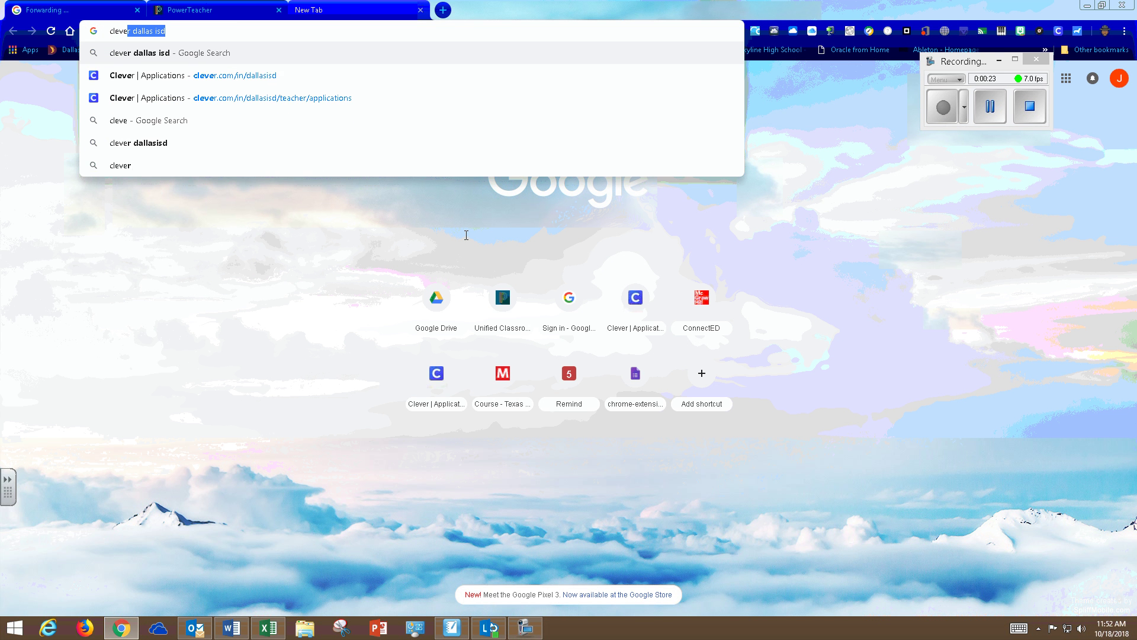
text(all)
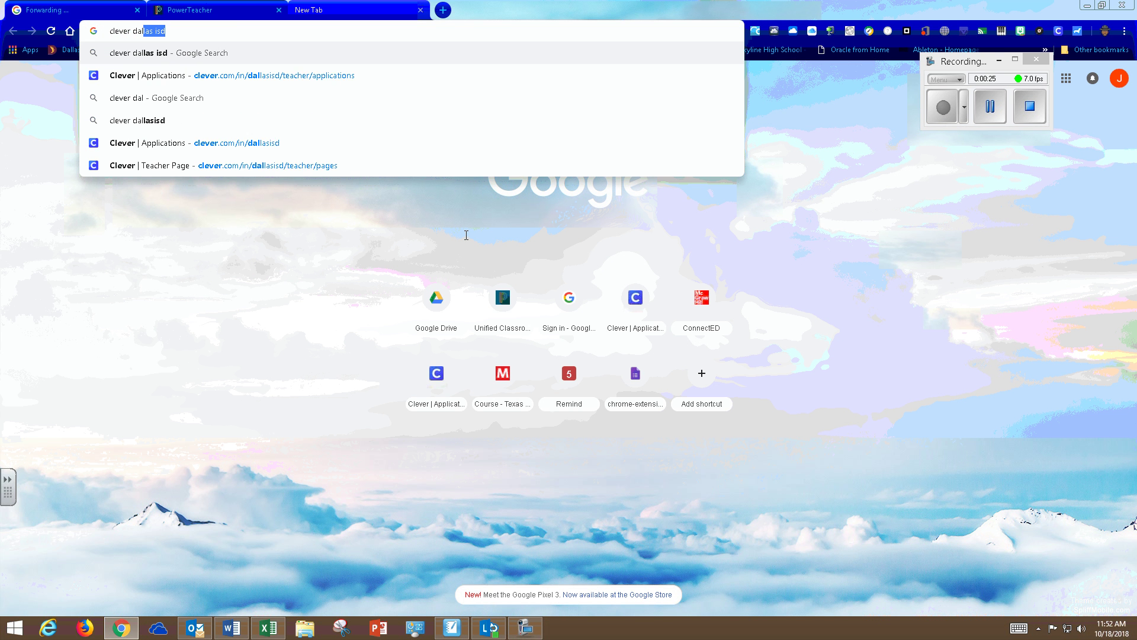
text(as)
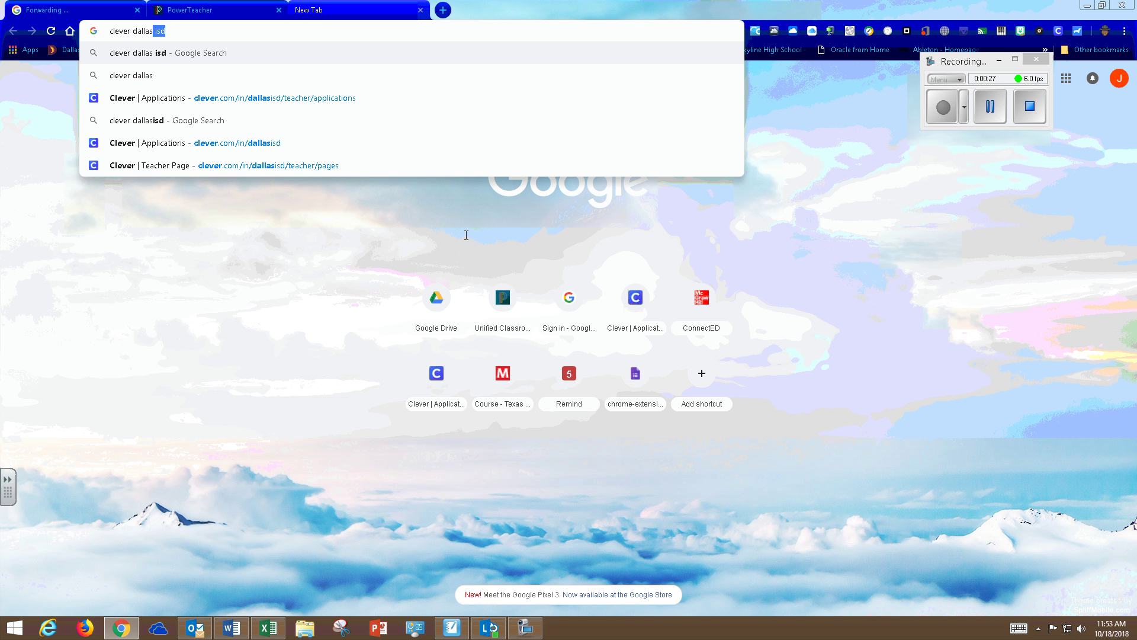
text(isd)
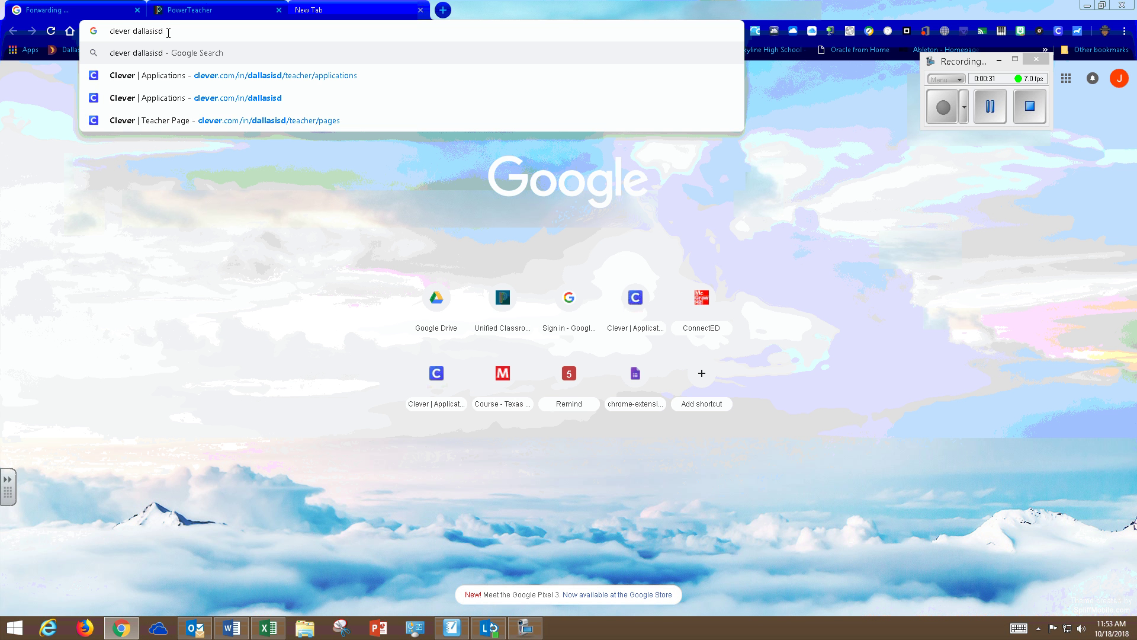
key(Return)
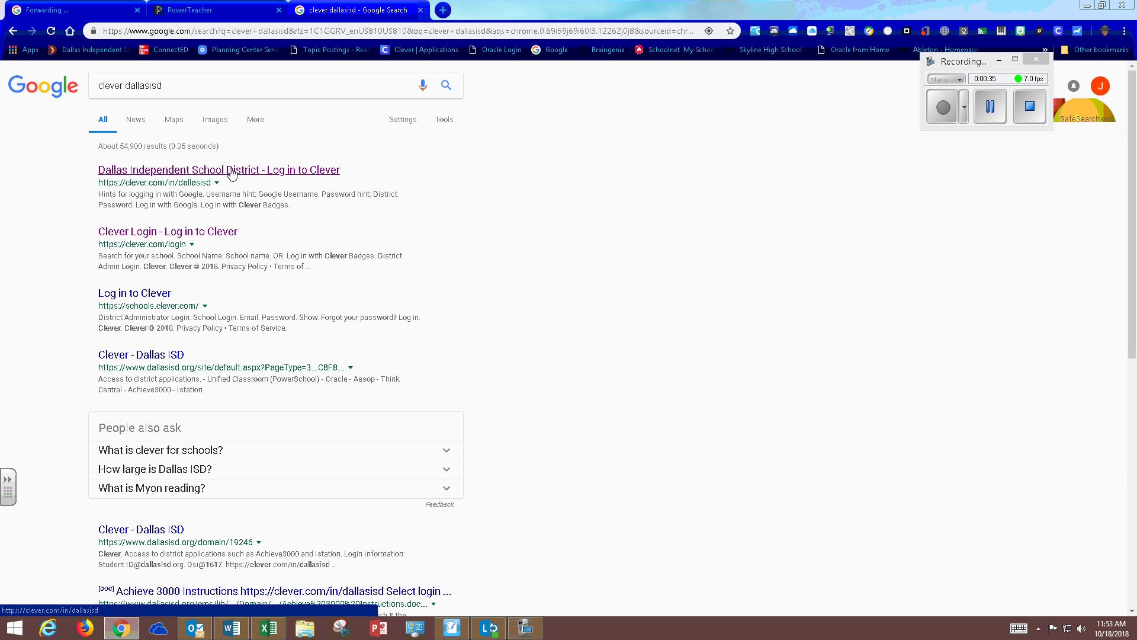
click(235, 171)
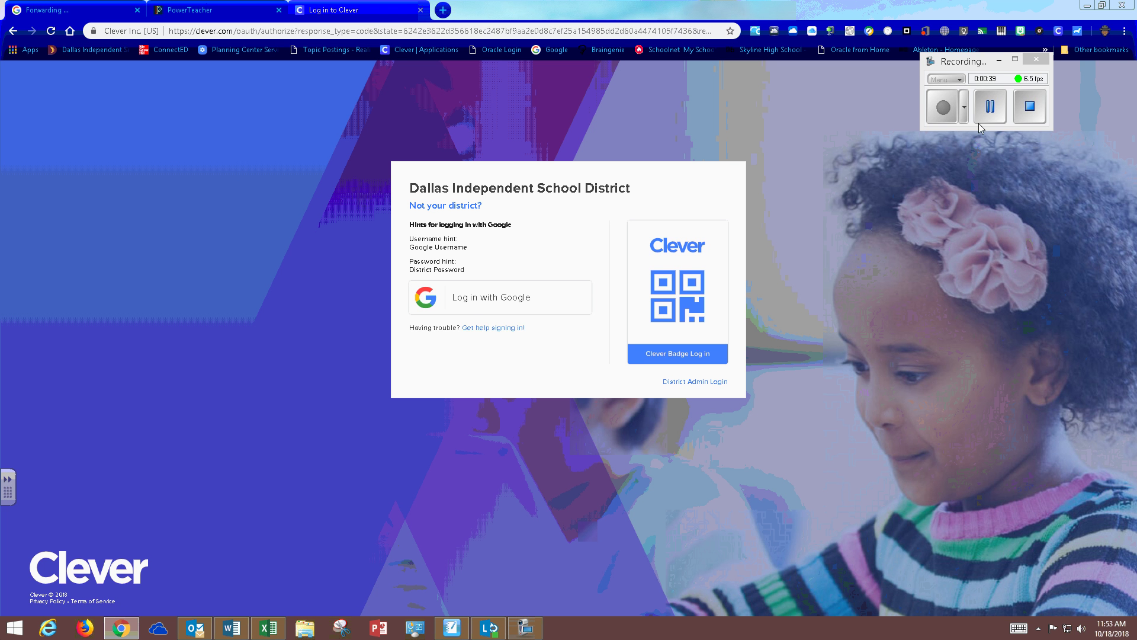
click(989, 106)
click(943, 110)
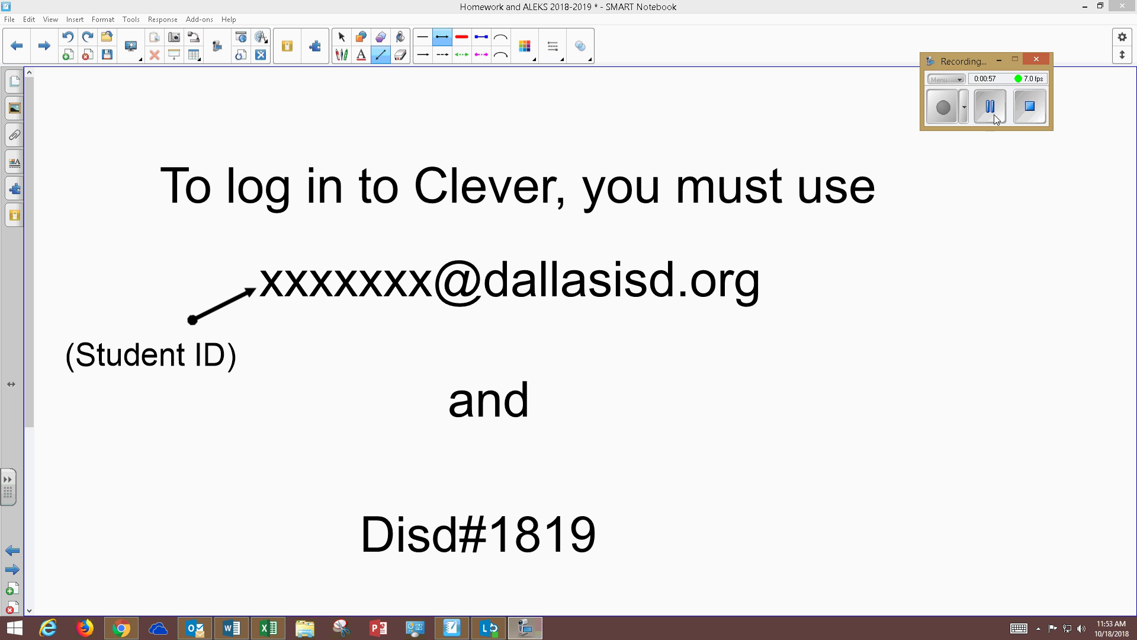
key(alt+Tab)
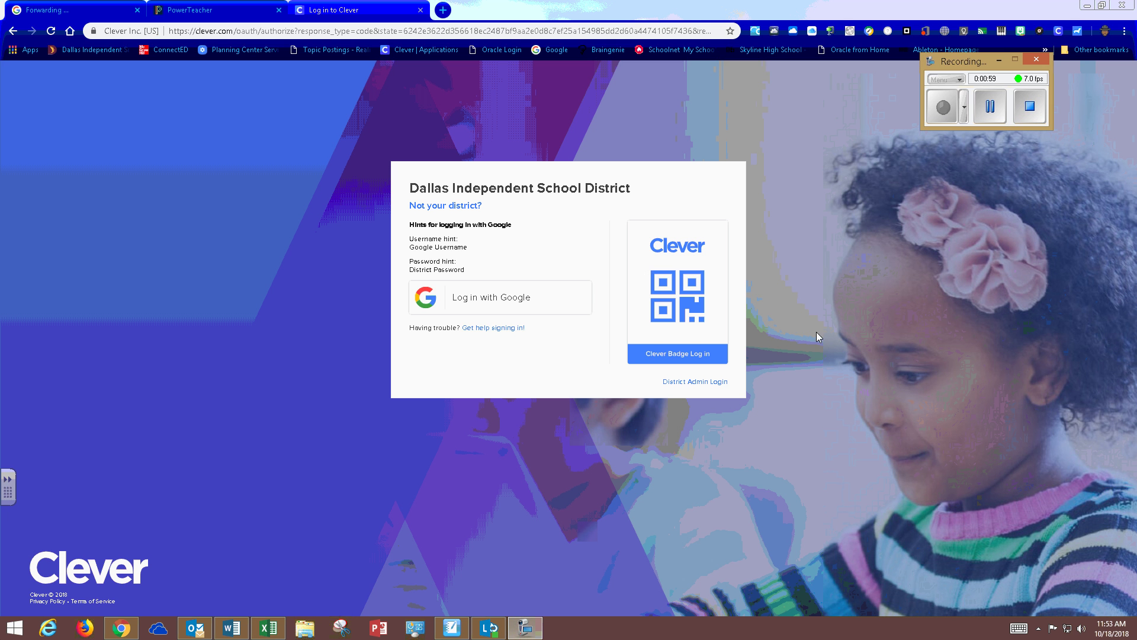
Step: Log into Clever with the school Google account and launch the McGraw-Hill Education tile
click(494, 304)
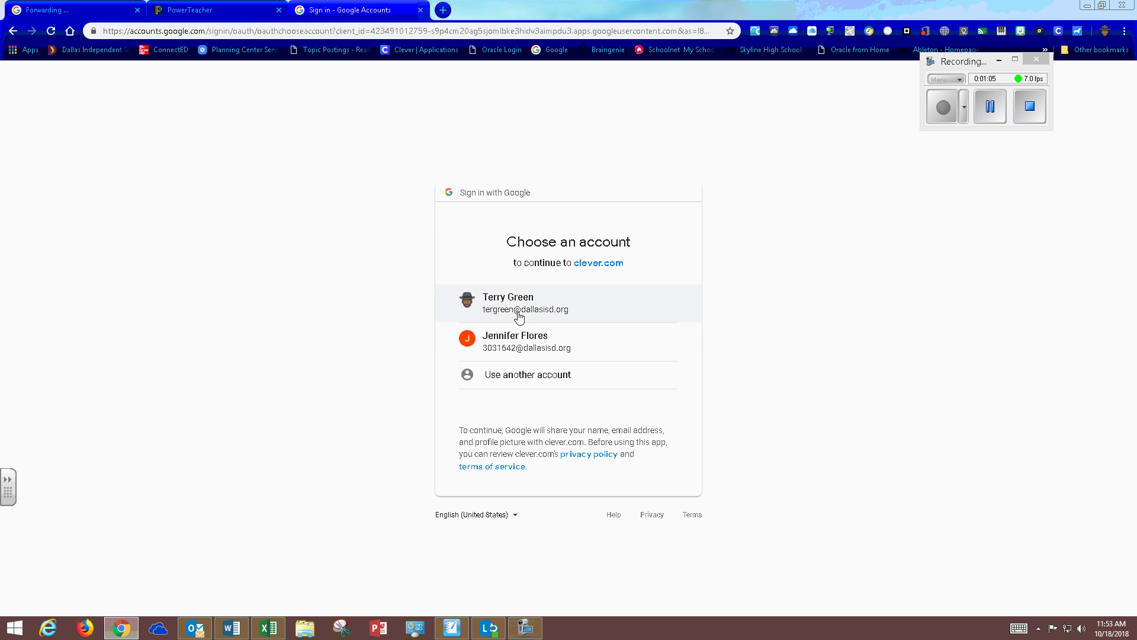
click(519, 308)
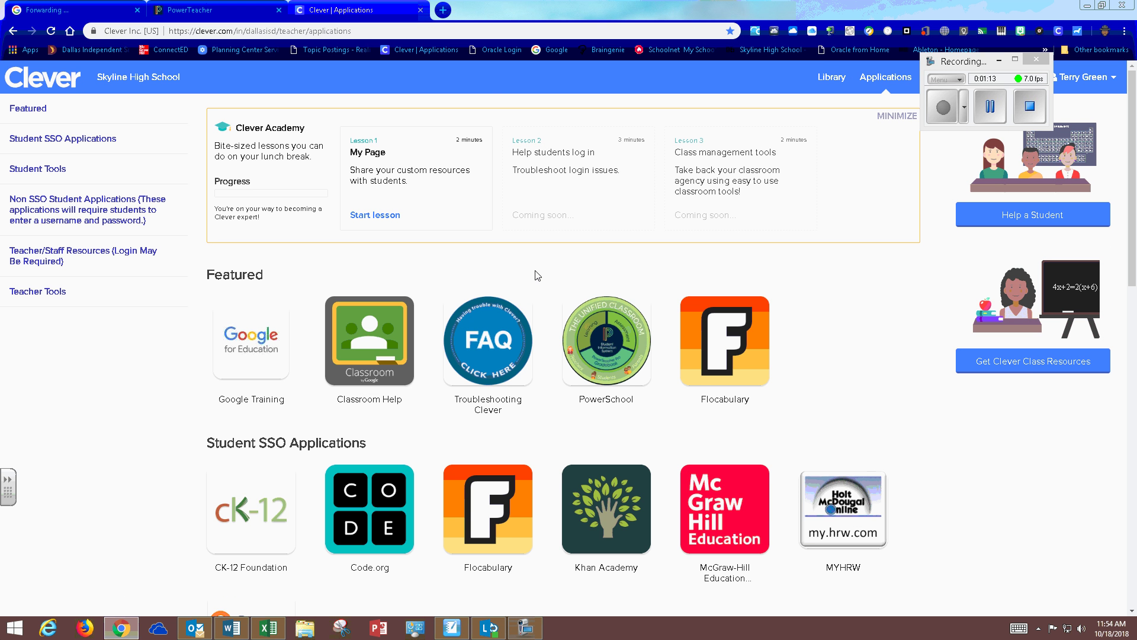
scroll(641, 325, down, 2)
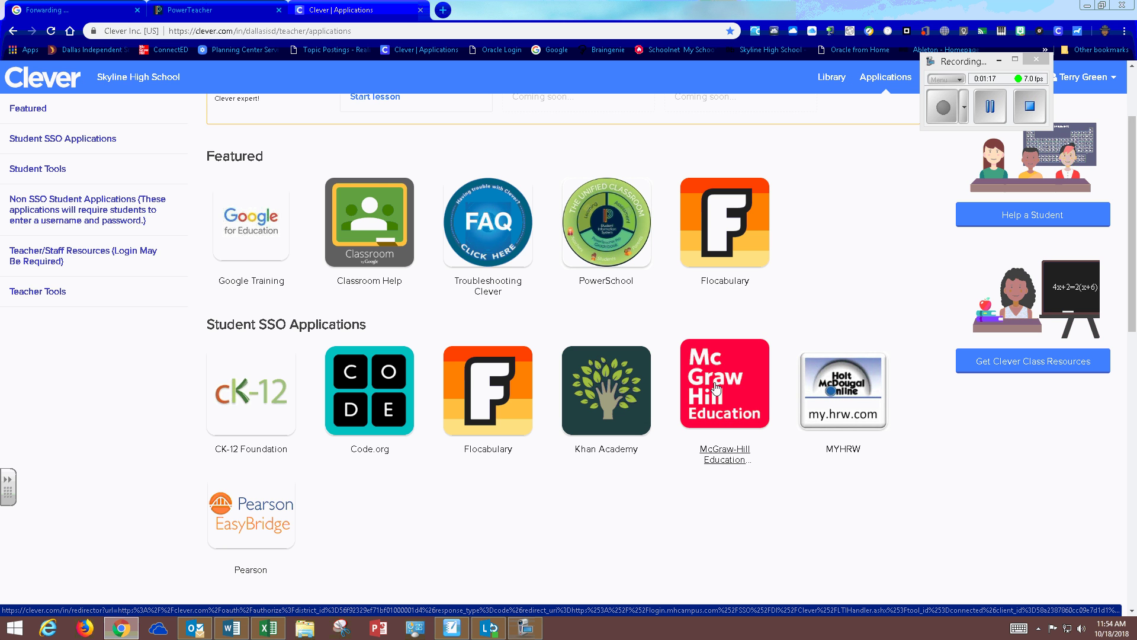
click(716, 388)
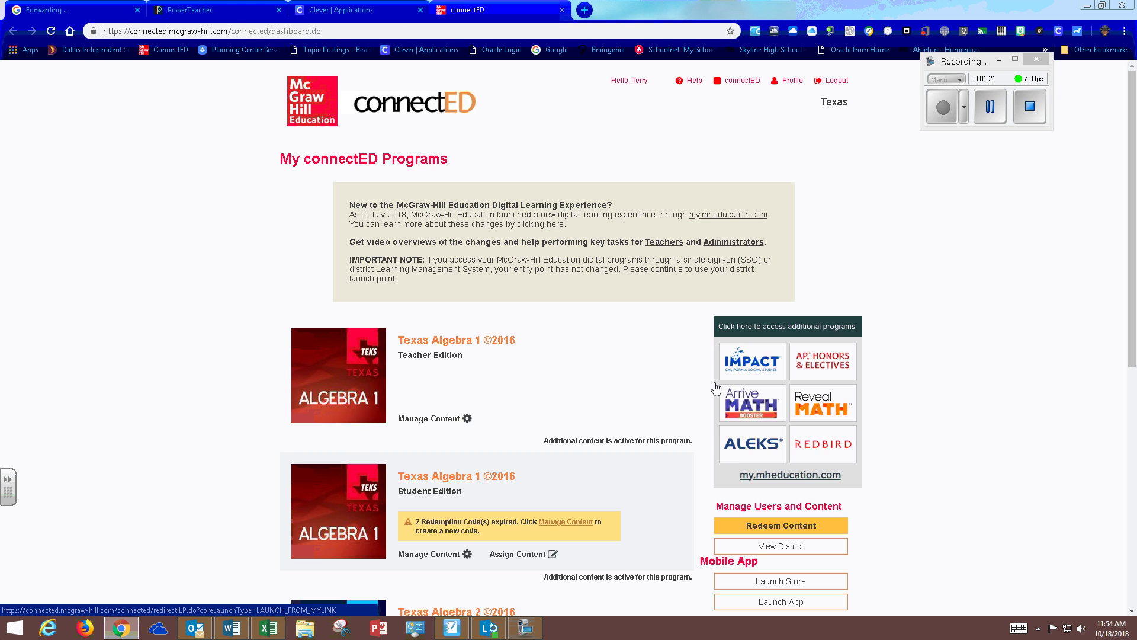
Step: Open the Texas Algebra 2 Student Edition, go to its ALEKS lesson resource, and launch ALEKS
scroll(480, 409, down, 7)
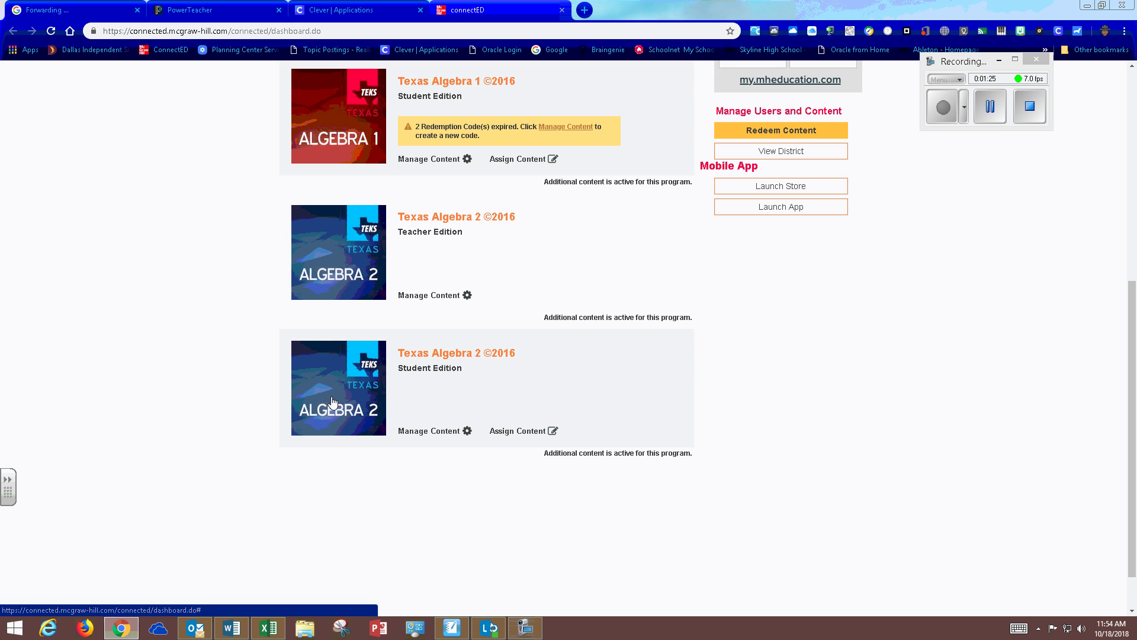
click(335, 401)
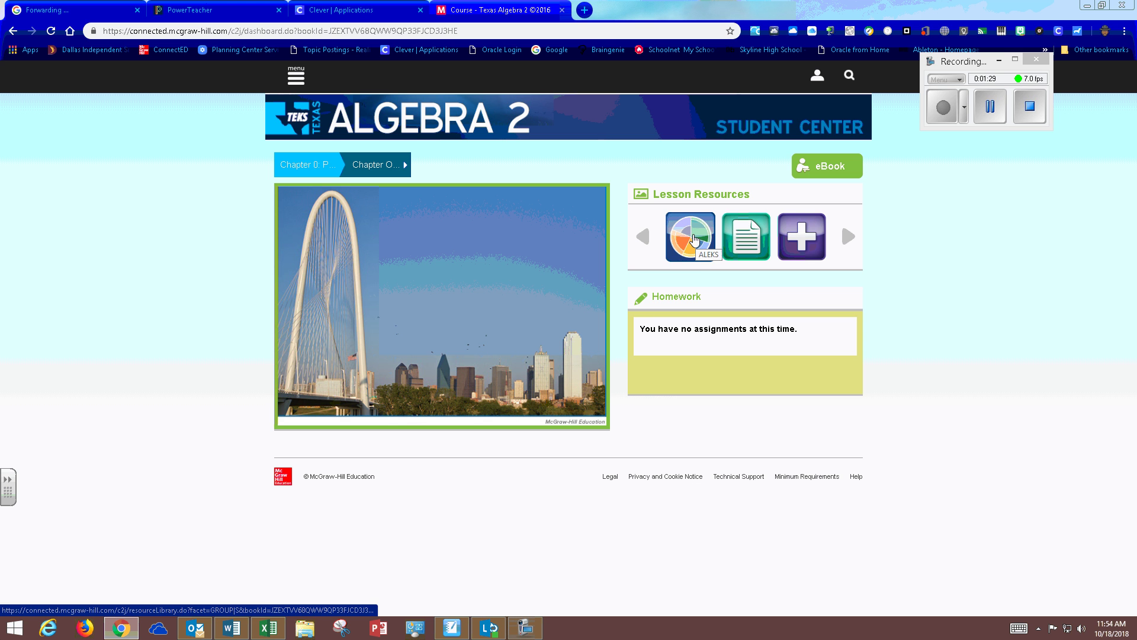
click(685, 239)
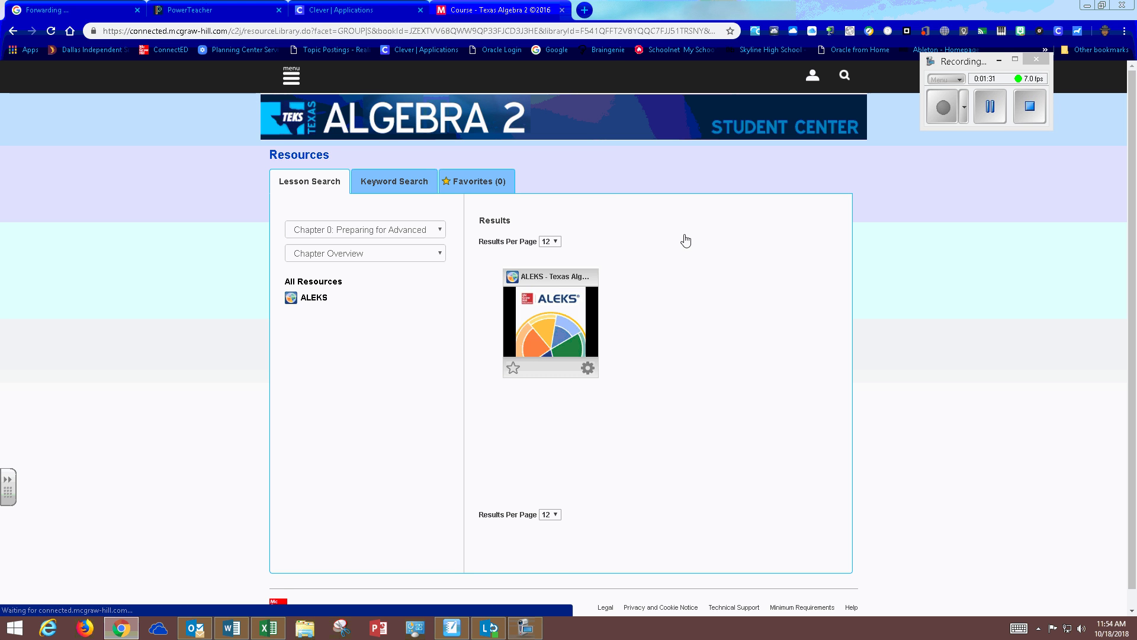
click(557, 331)
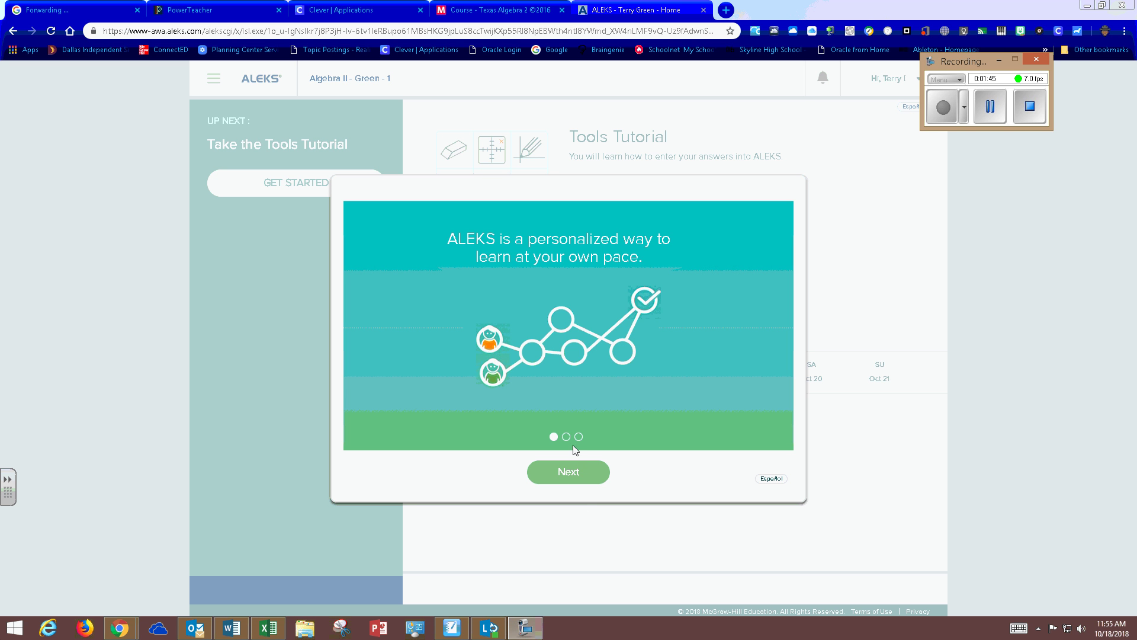
Step: Page through the three ALEKS welcome slides and choose Get Started
click(573, 474)
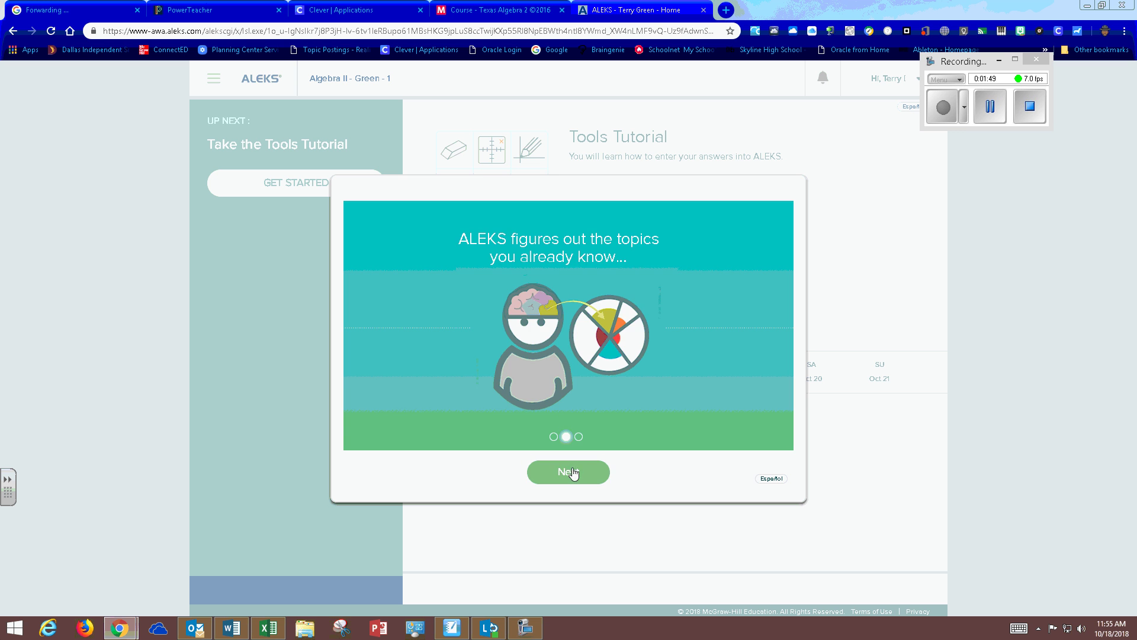
click(573, 472)
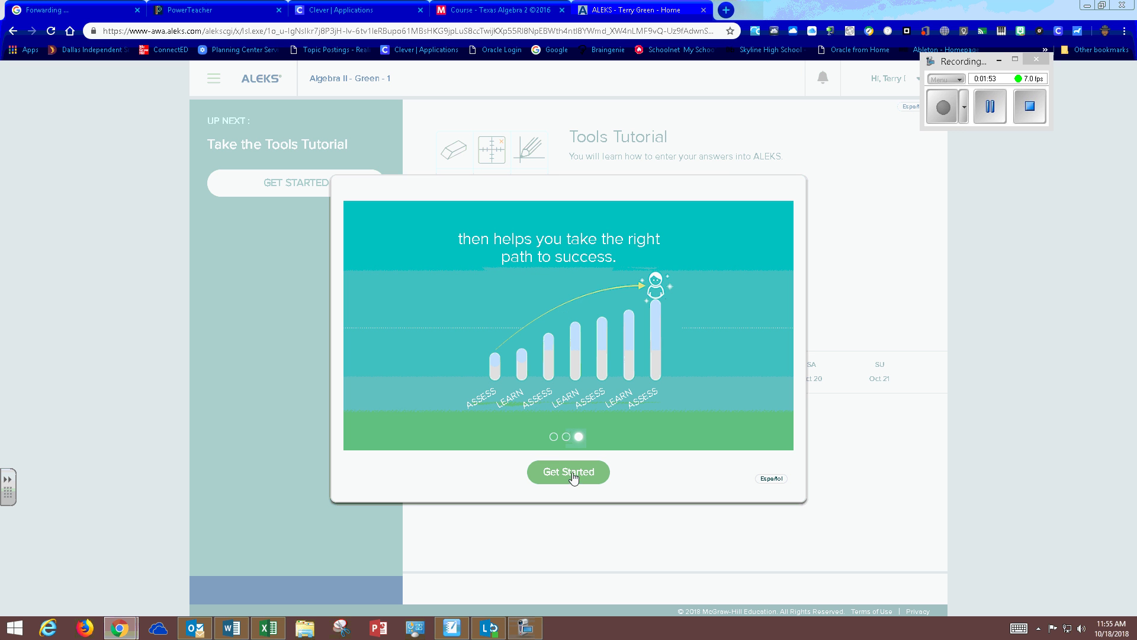
click(572, 474)
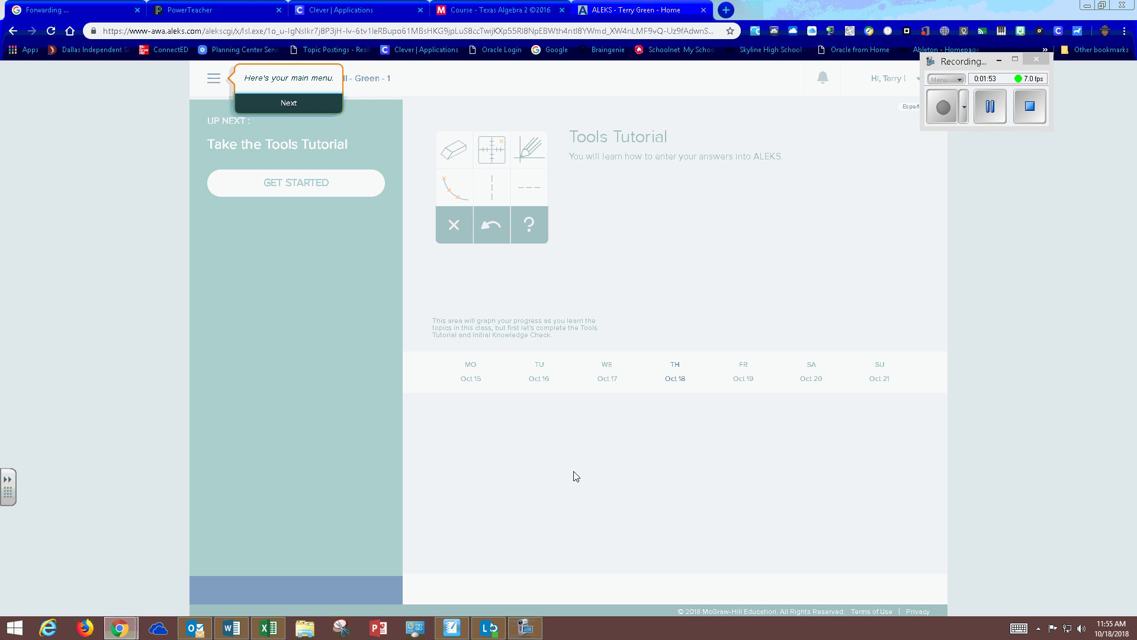
Step: Dismiss the main menu, notifications, what-to-do-next and tools tour tips
click(288, 105)
click(827, 138)
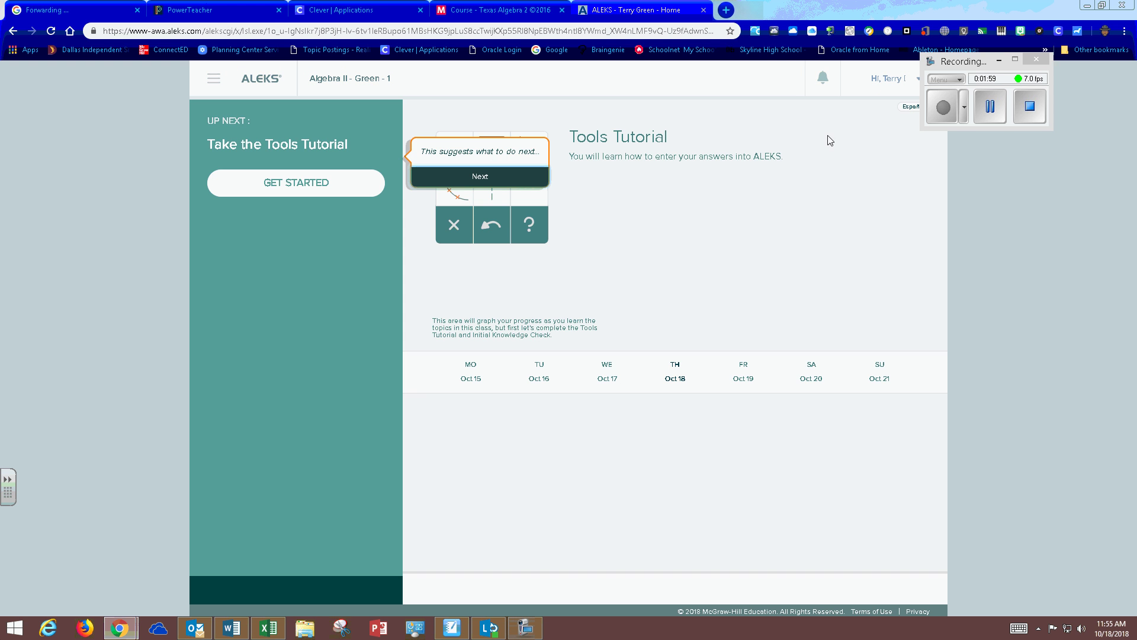
click(490, 179)
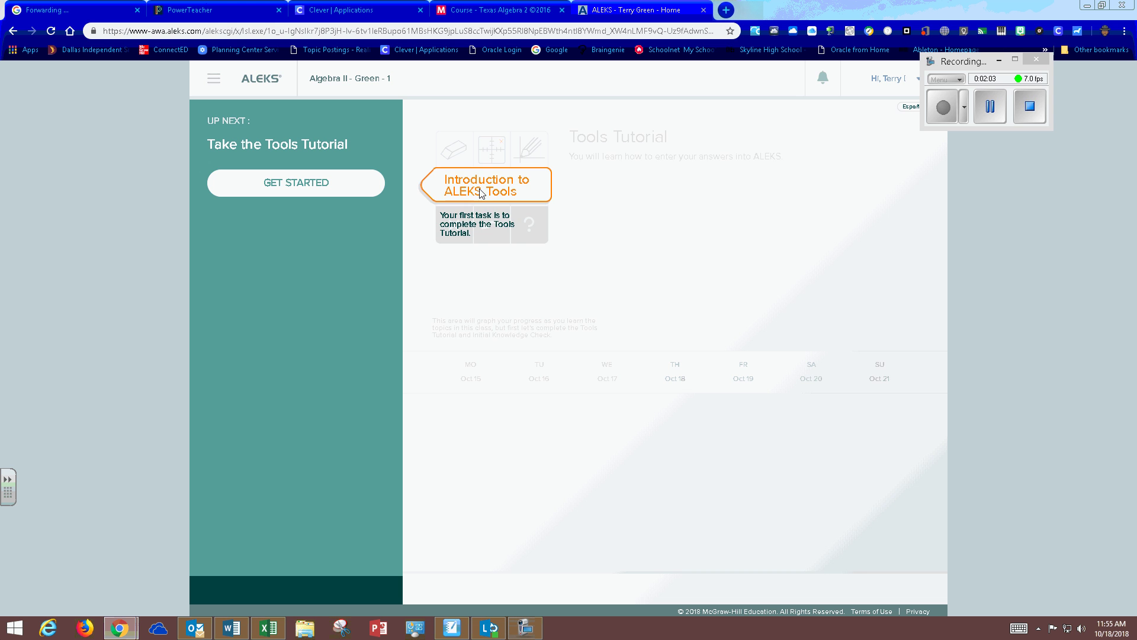
click(481, 193)
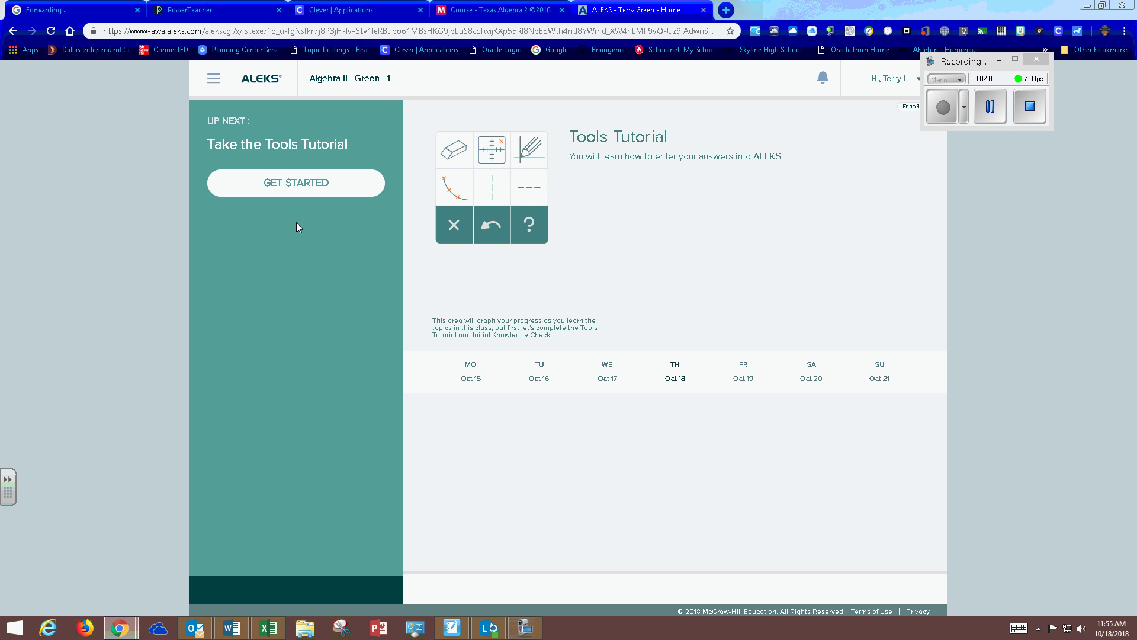
Step: Run the Tools Tutorial: enter 14, clear it, undo the clear, and continue to completion
click(284, 180)
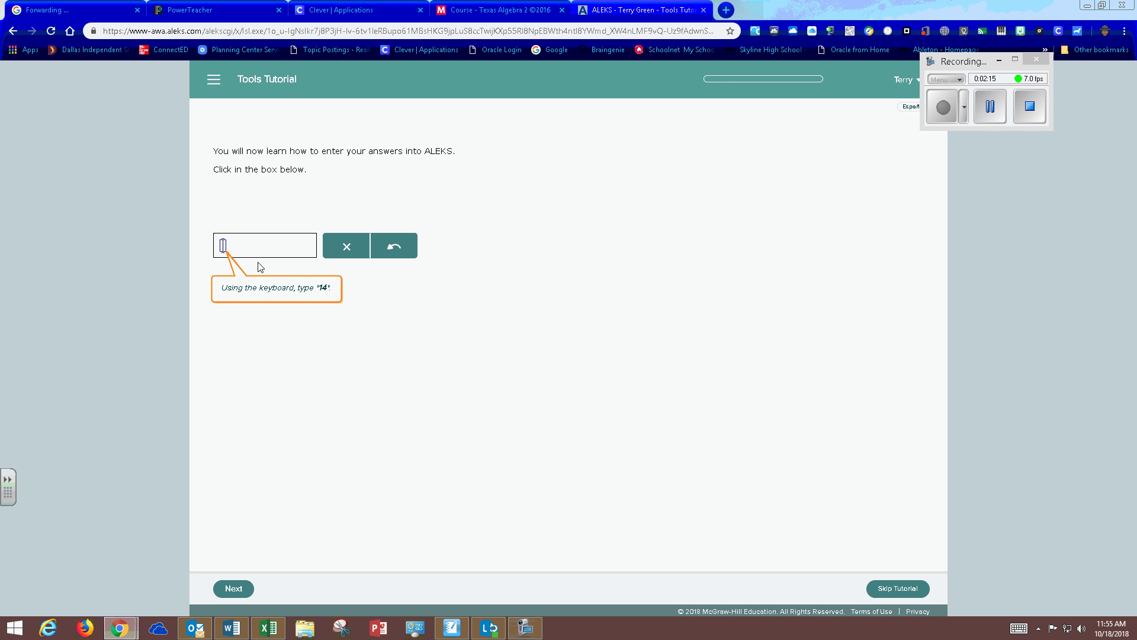
text(14)
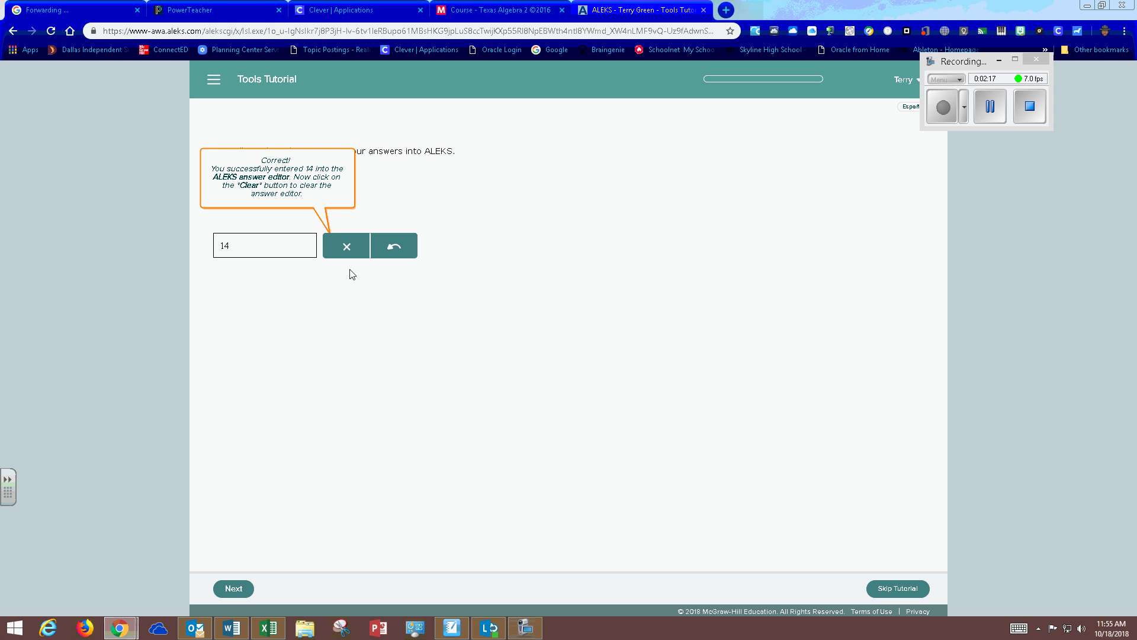
click(347, 248)
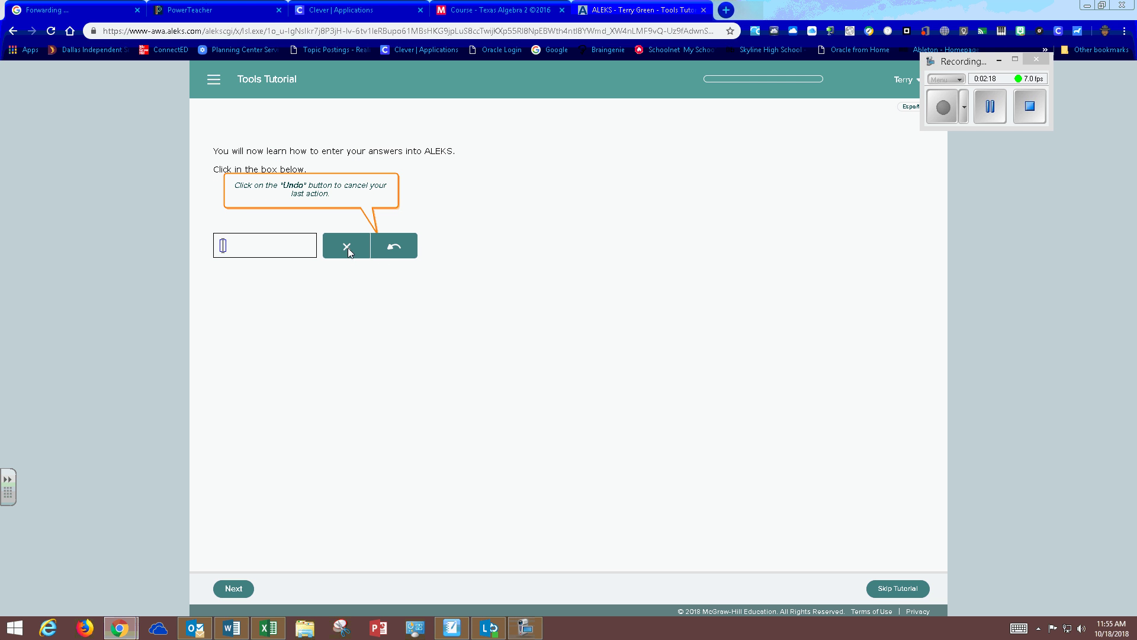
click(402, 253)
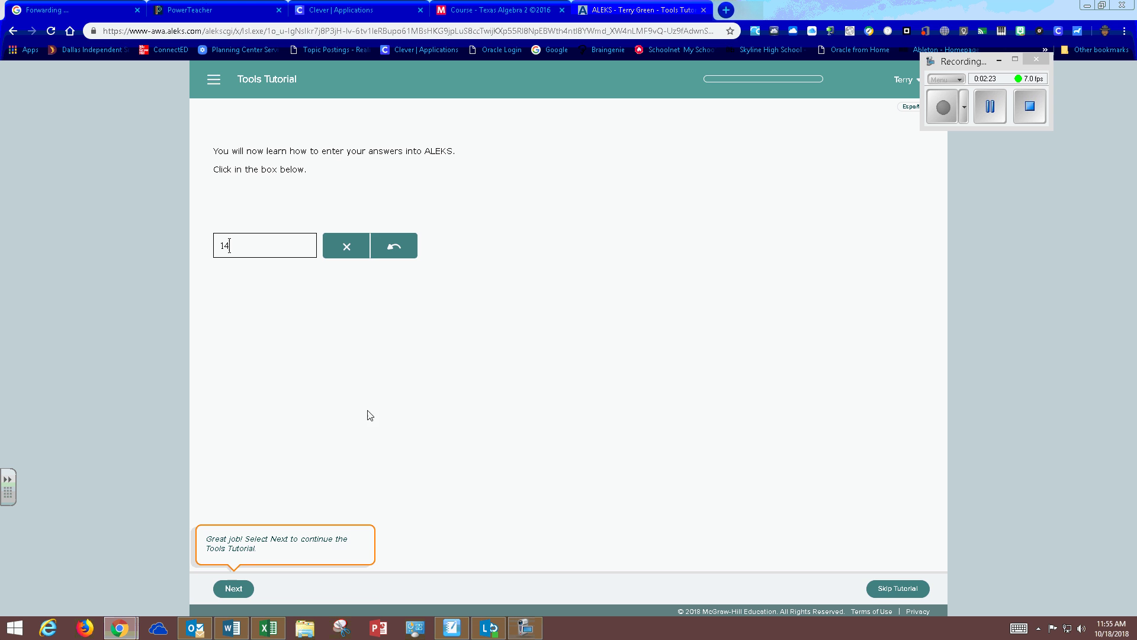
click(234, 588)
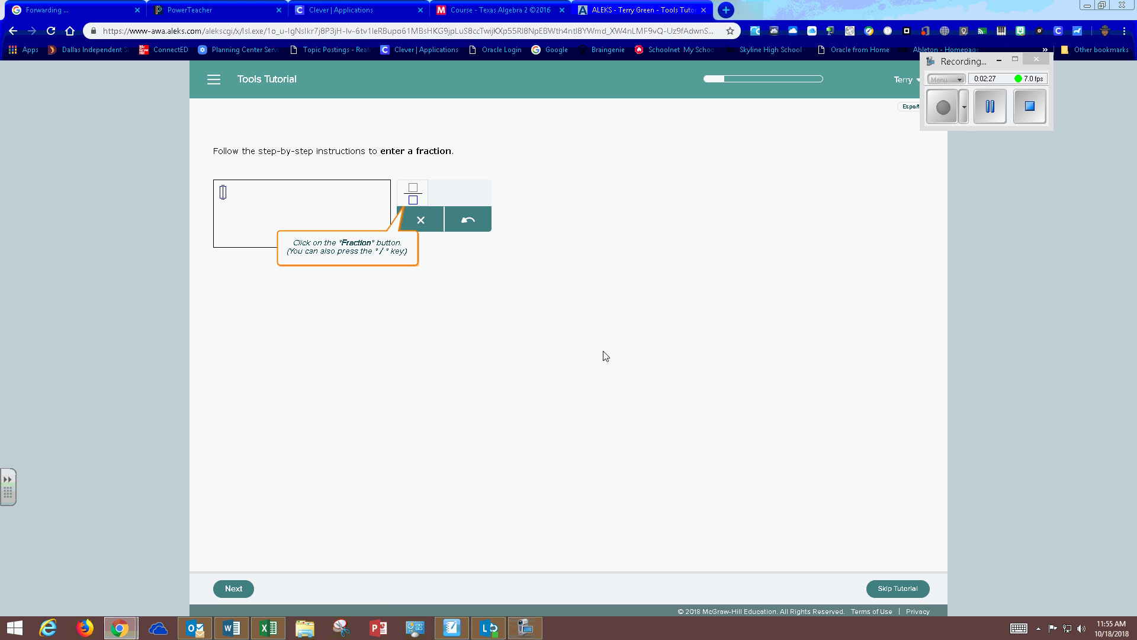
click(990, 108)
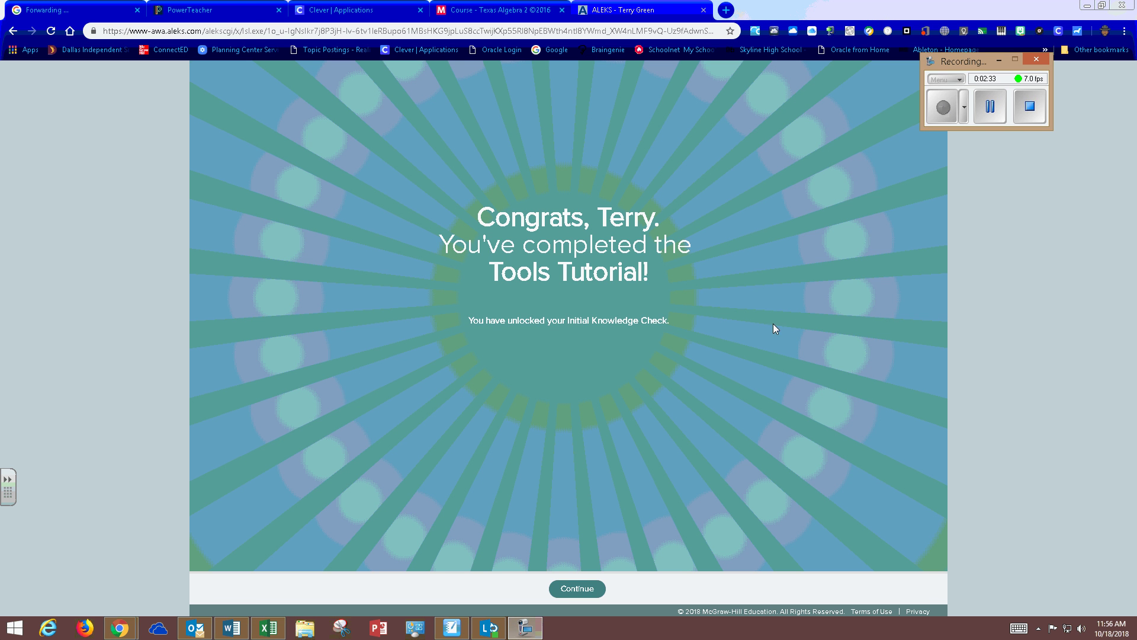
Step: Start the Initial Knowledge Check and page through its three introduction slides to the sample problem
click(572, 591)
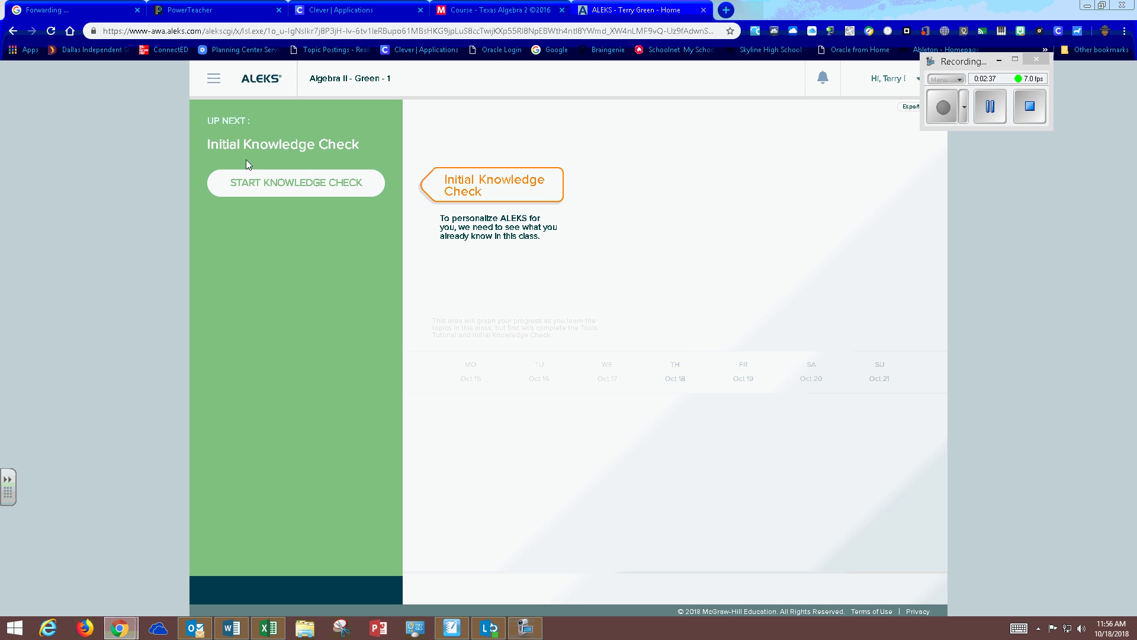
click(304, 193)
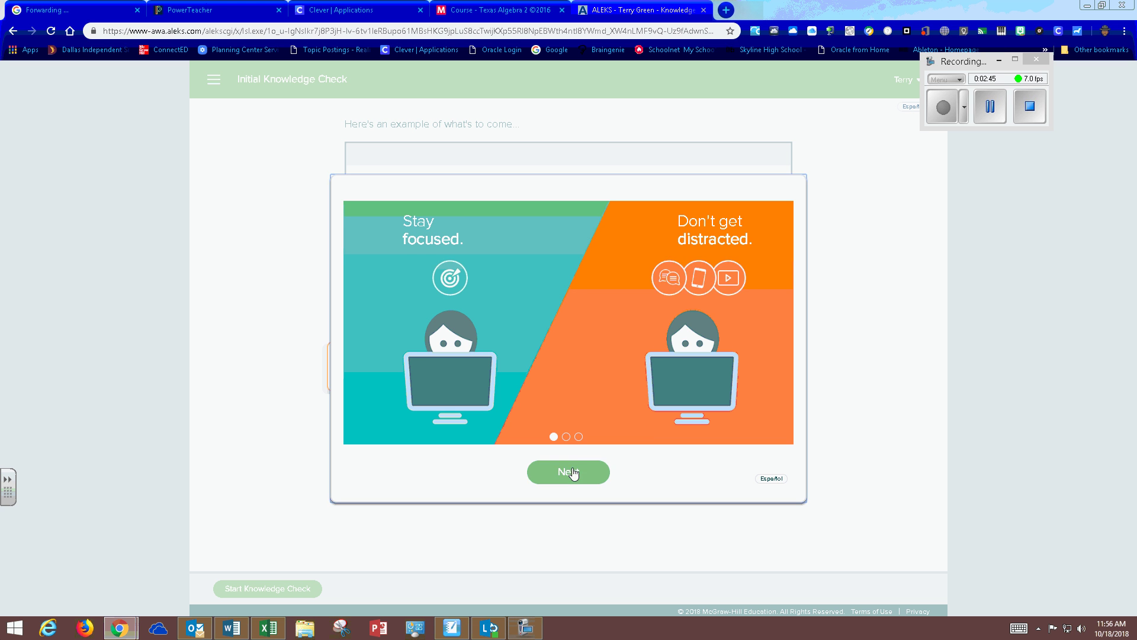
click(571, 472)
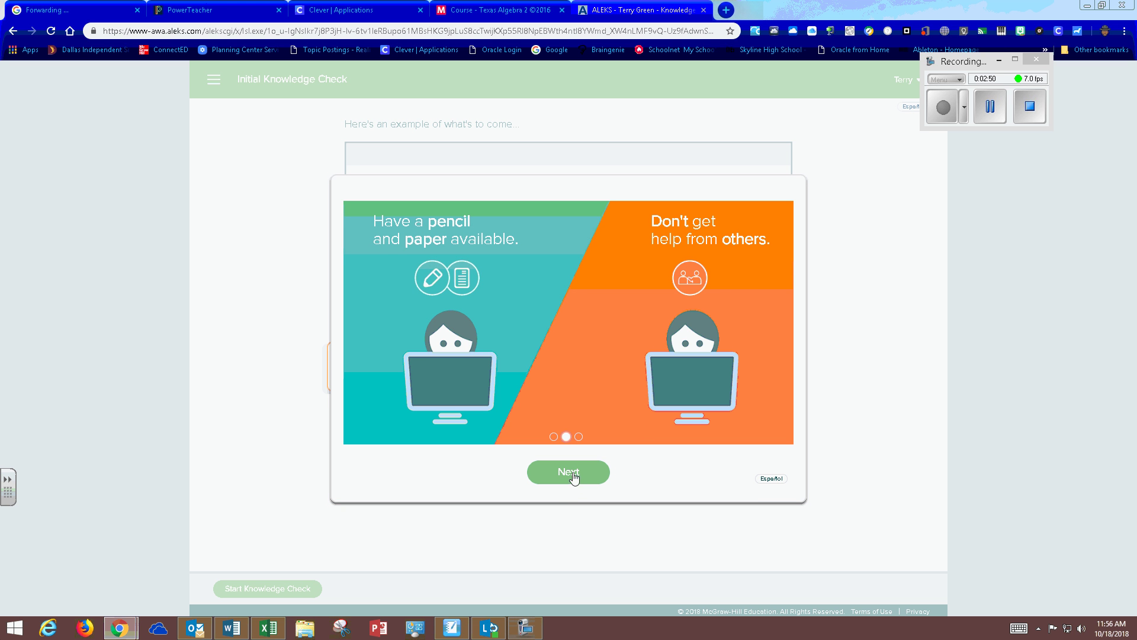
click(571, 478)
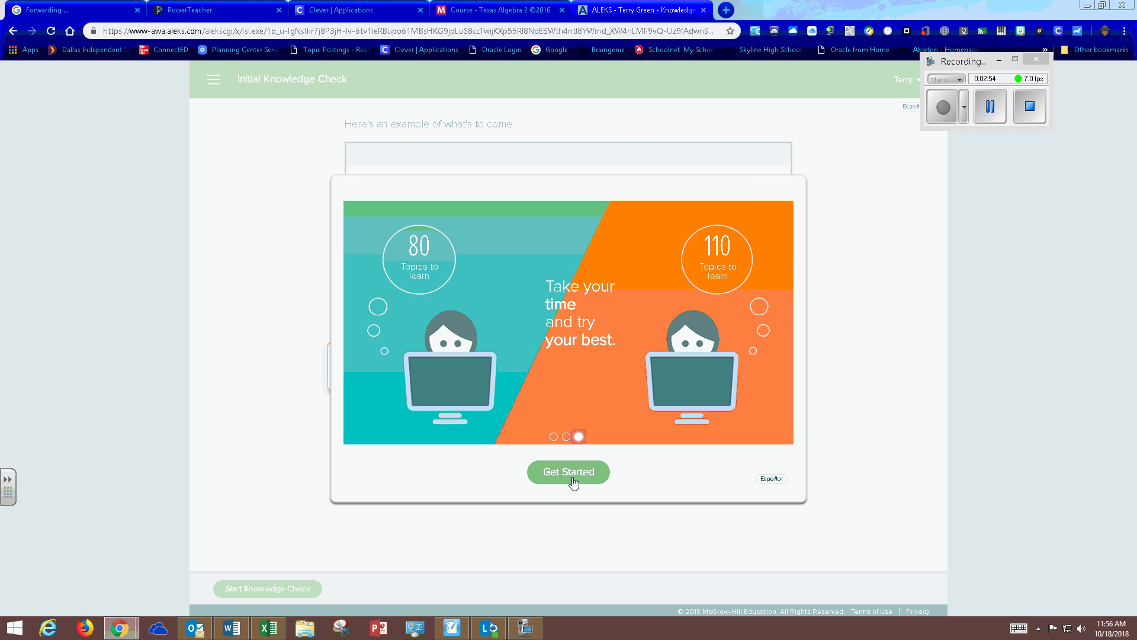
click(569, 472)
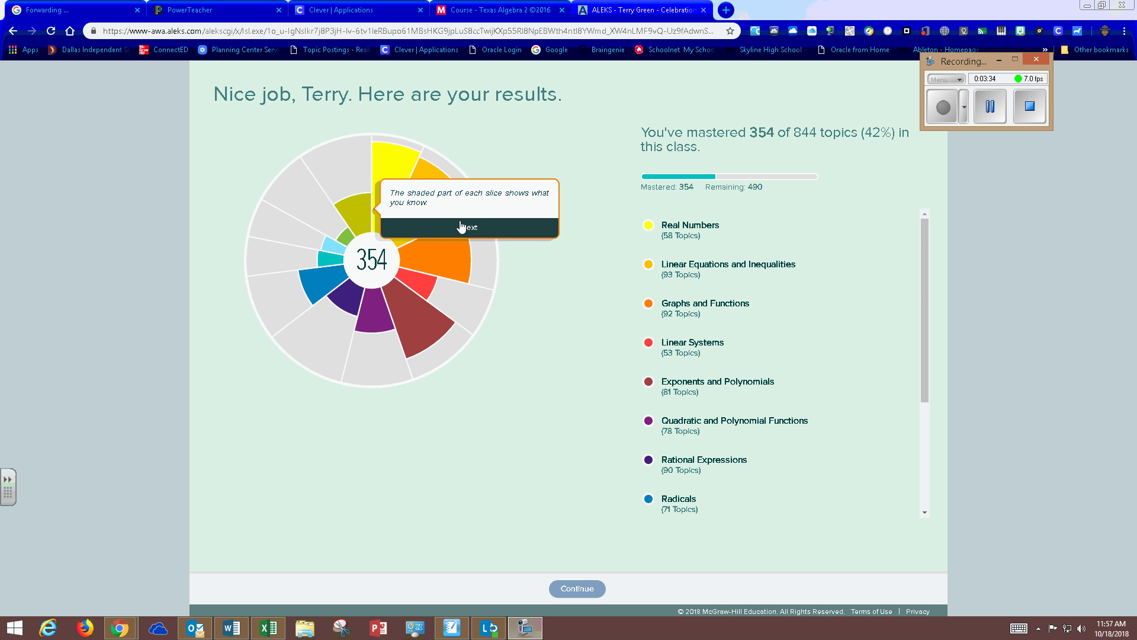
Step: Dismiss the pie chart and gray-area explanations, then continue from the results to Home
click(484, 229)
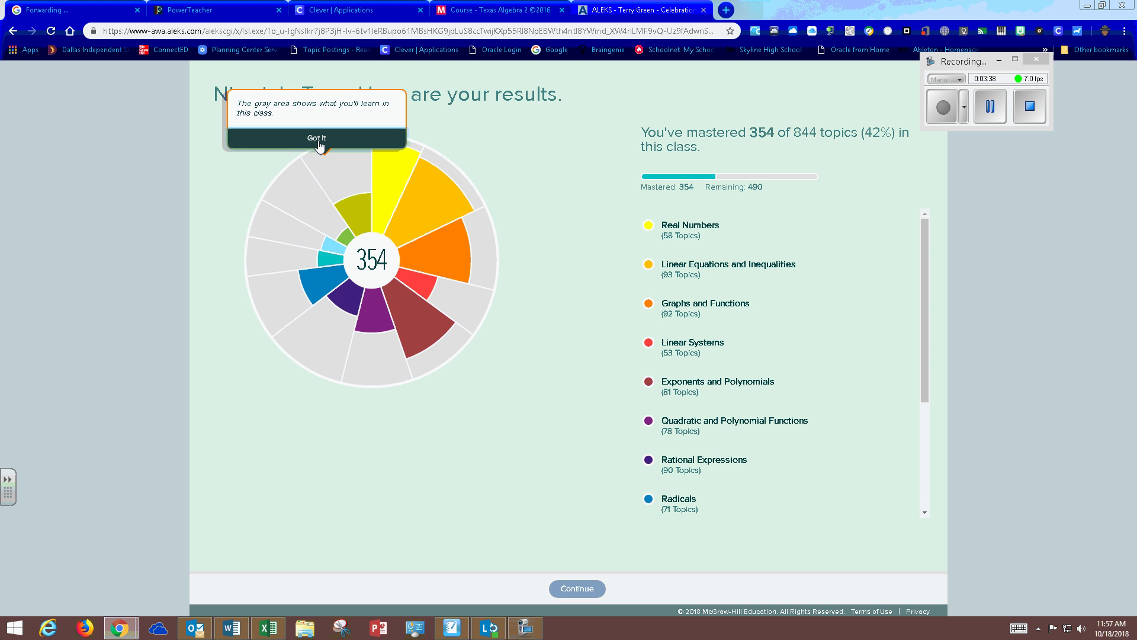
click(319, 142)
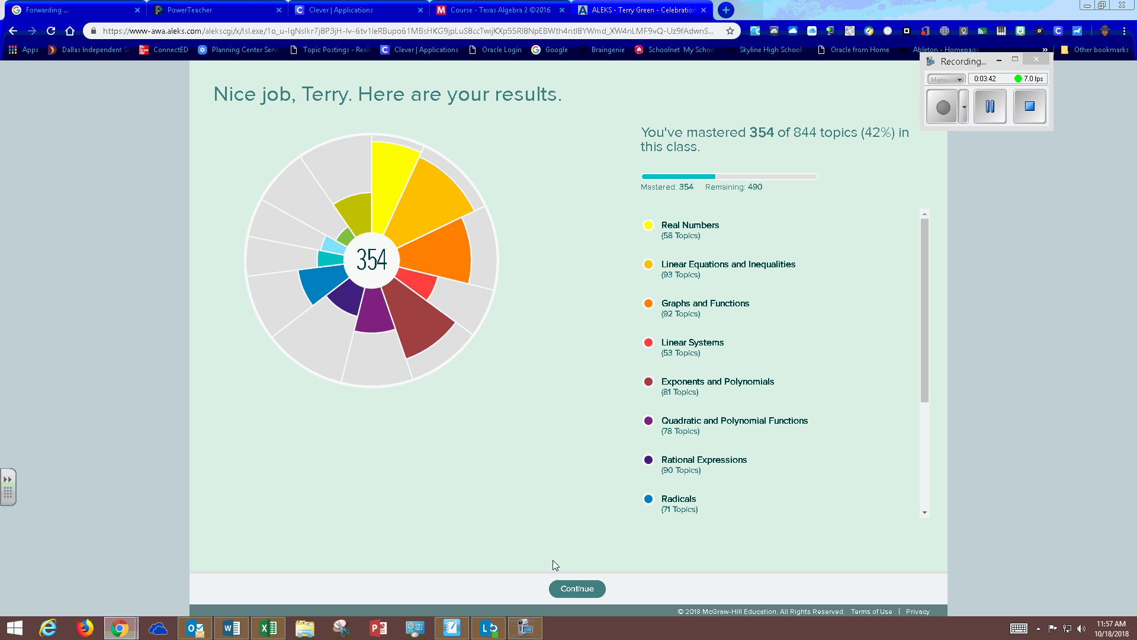
click(575, 597)
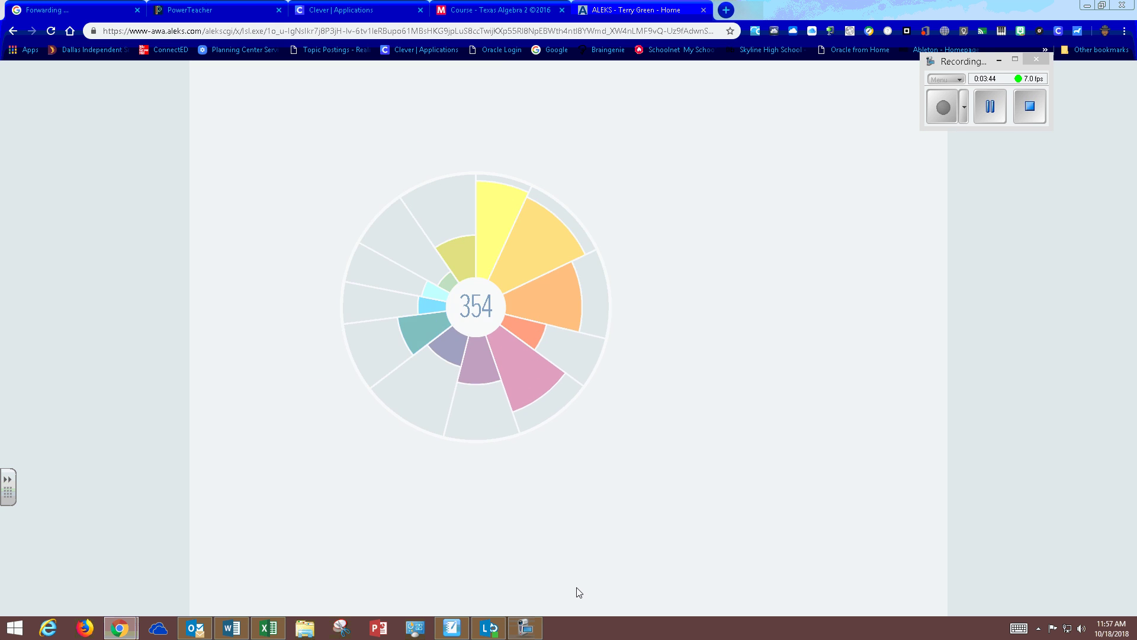